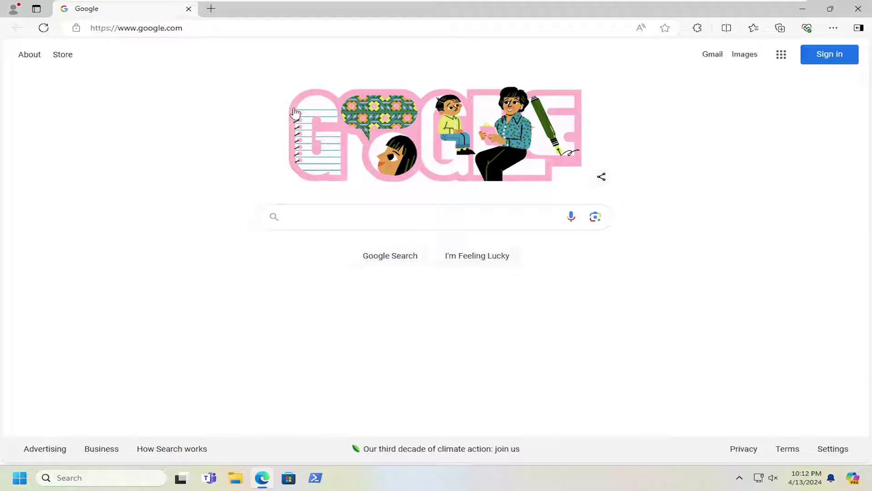
# Search for 'net framework 4.8' and open the dotnet.microsoft.com download result
pyautogui.click(212, 24)
pyautogui.write('net')
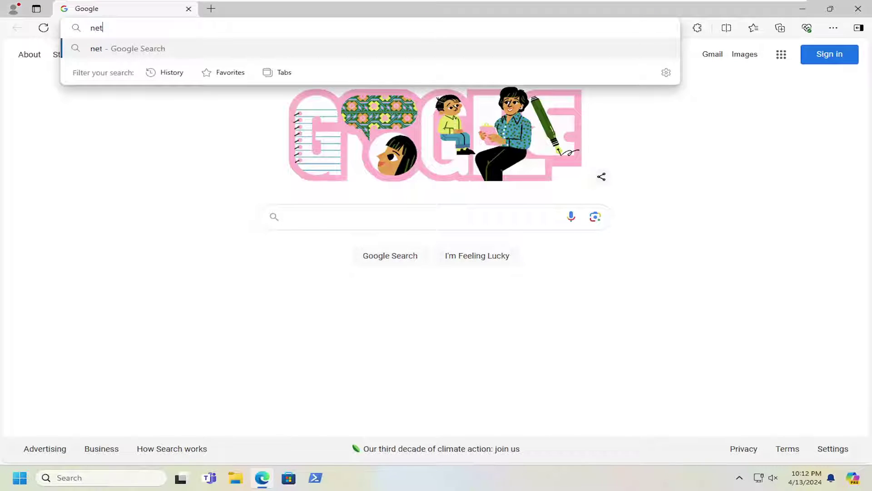
pyautogui.write(' framework 4.8')
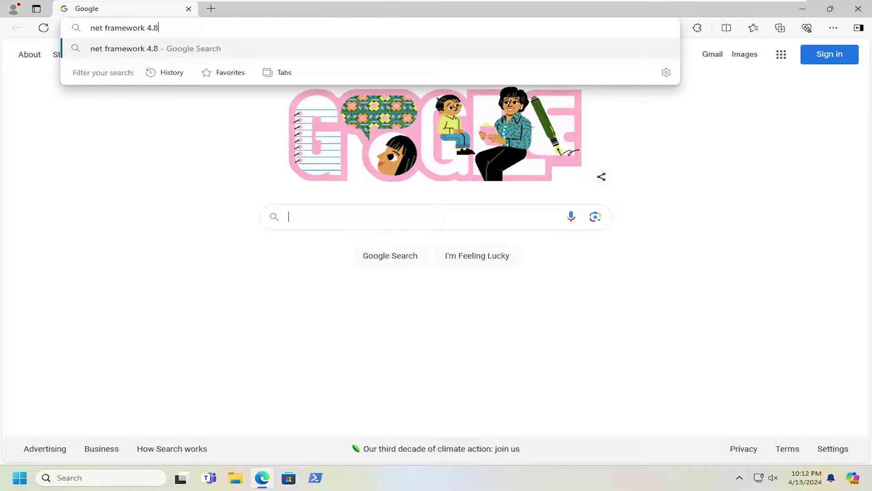
pyautogui.press('Return')
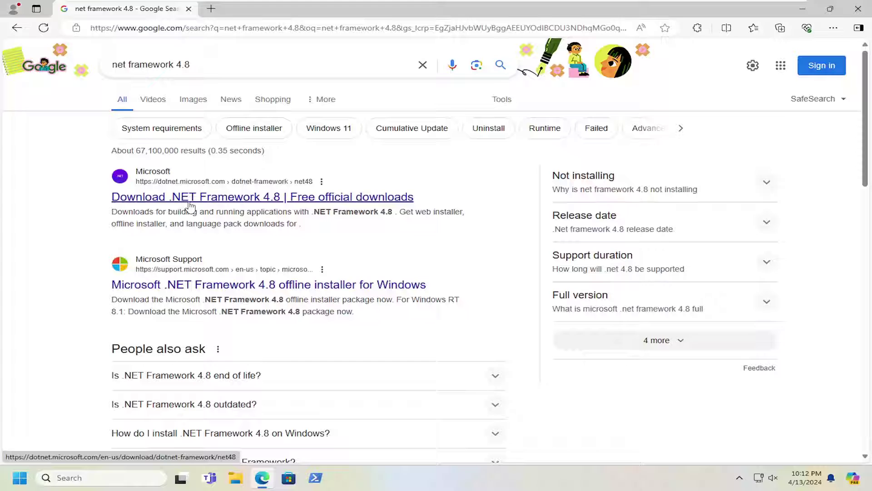
pyautogui.click(288, 202)
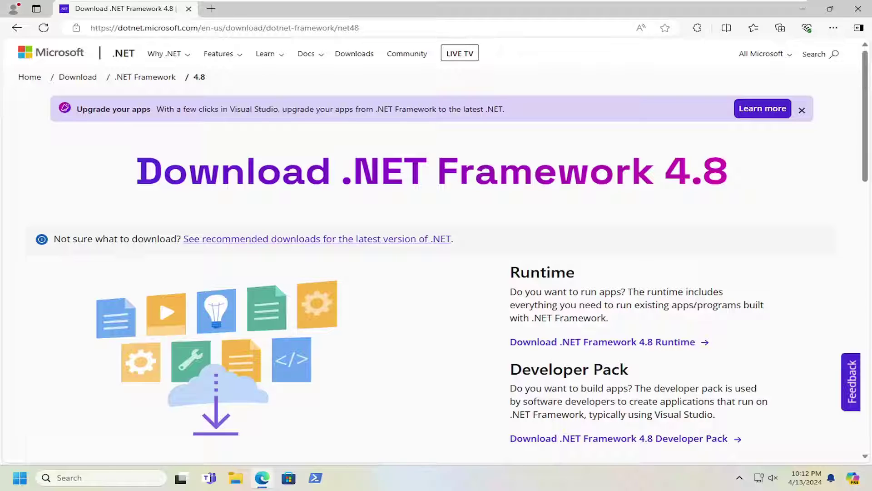
pyautogui.scroll(-3, 474, 244)
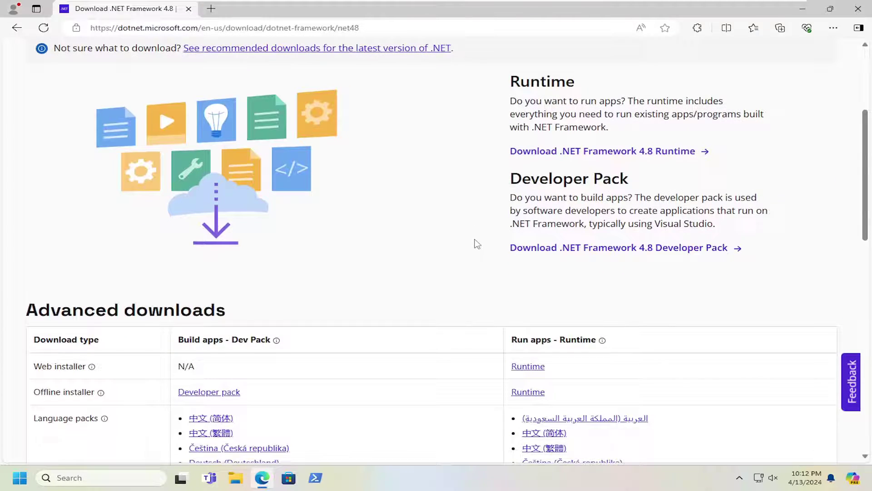
pyautogui.scroll(-1, 471, 249)
pyautogui.scroll(2, 237, 327)
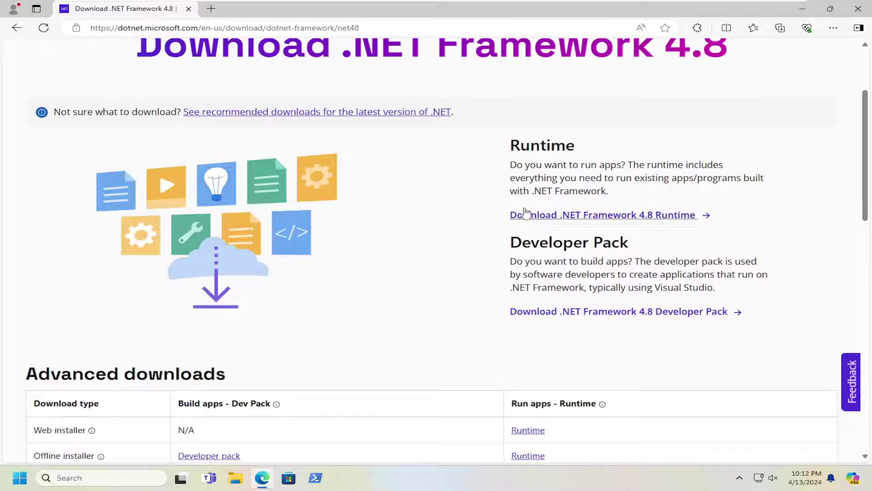
# Download and run ndp48-web.exe, approve UAC, close Edge, and dismiss the already-installed notice
pyautogui.click(632, 216)
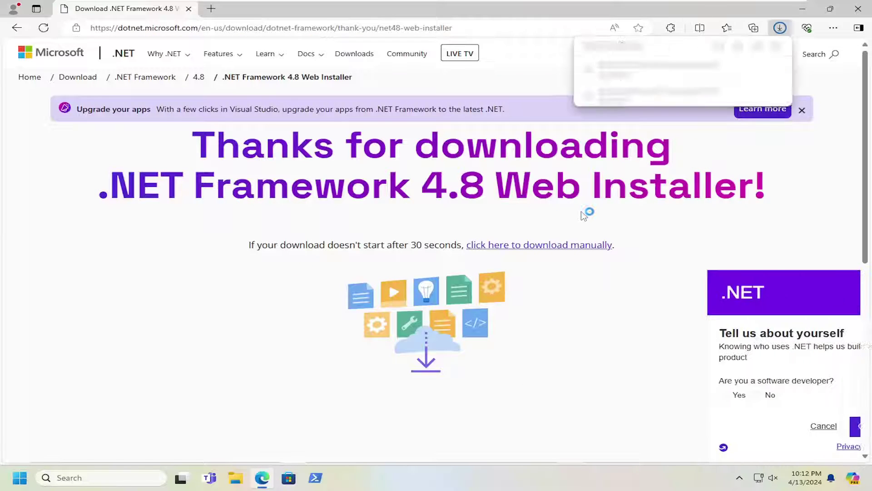
pyautogui.click(619, 76)
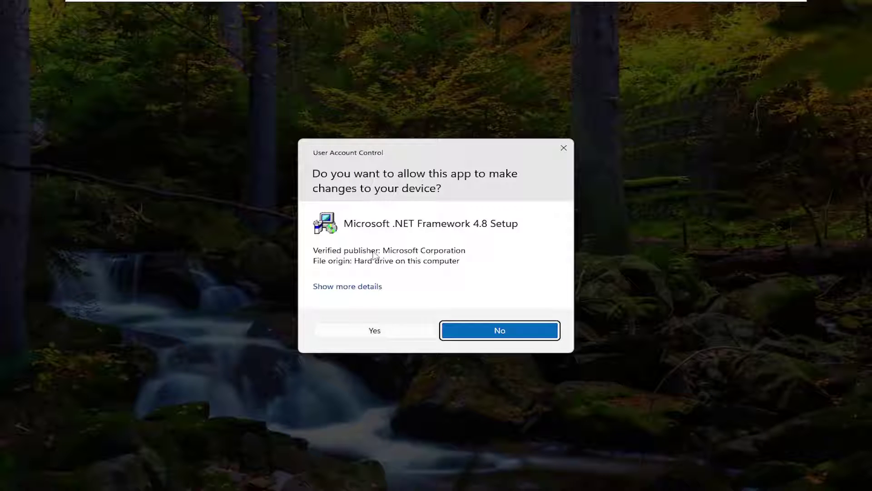
pyautogui.click(394, 334)
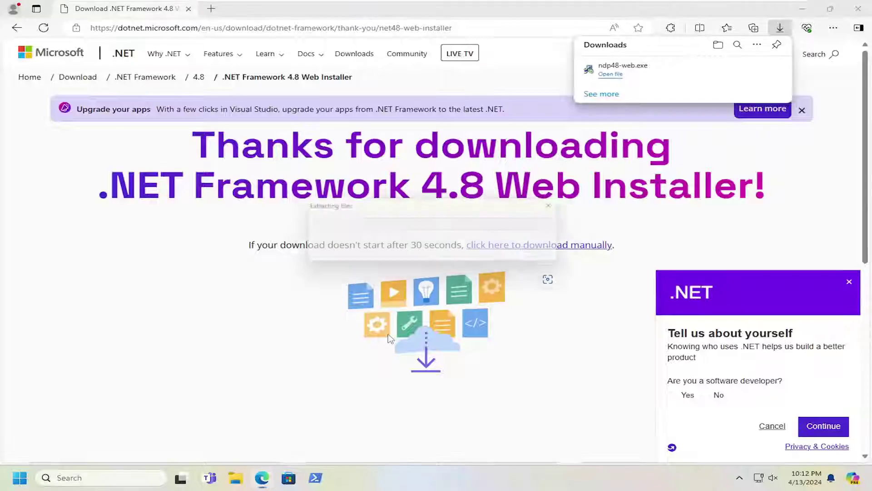
pyautogui.click(861, 8)
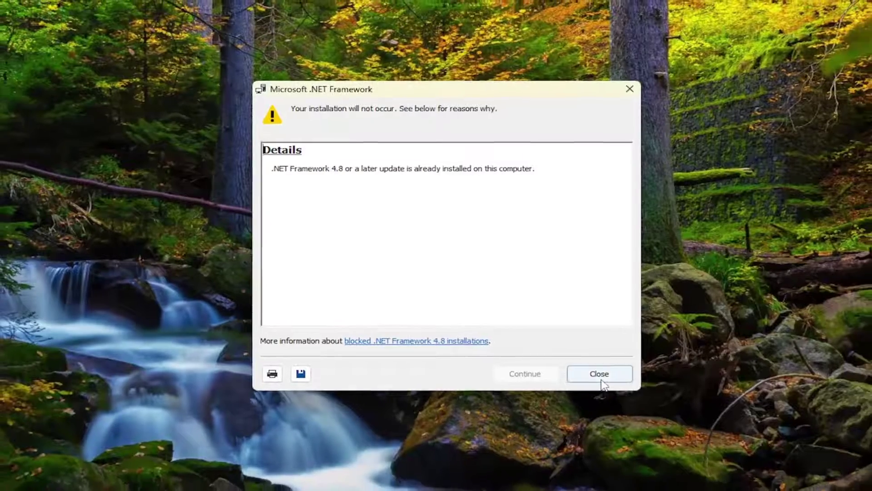
pyautogui.click(601, 379)
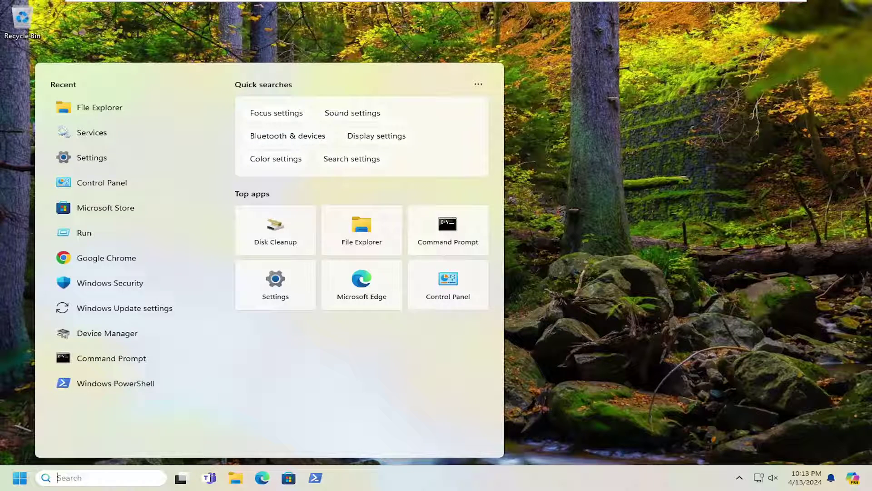
pyautogui.write('chrome')
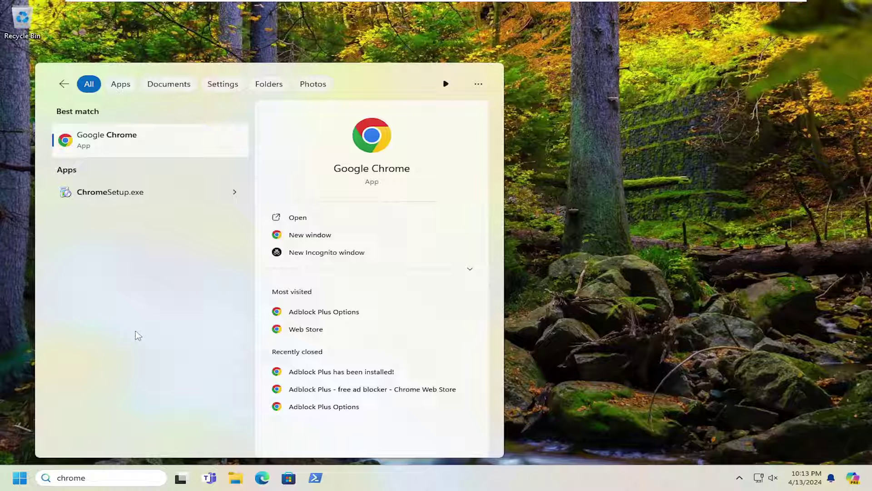
# Open Google Chrome's file location from Start and show the shortcut's context menu
pyautogui.rightClick(101, 142)
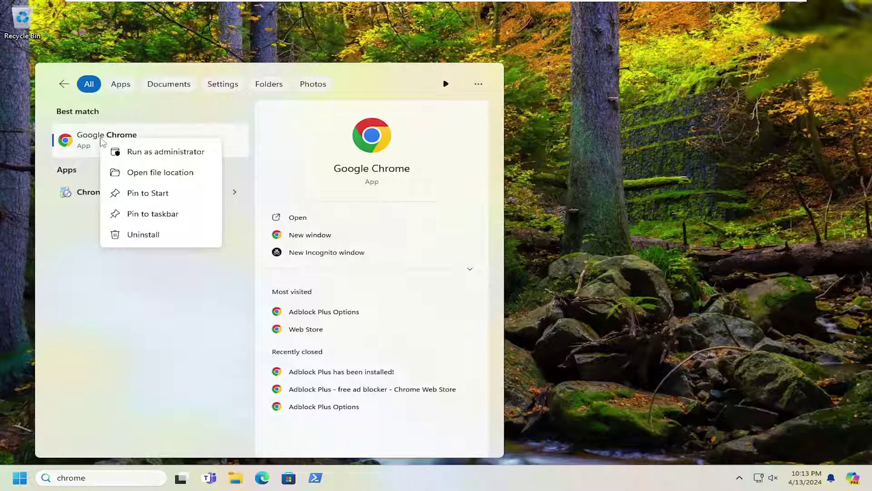
pyautogui.click(147, 174)
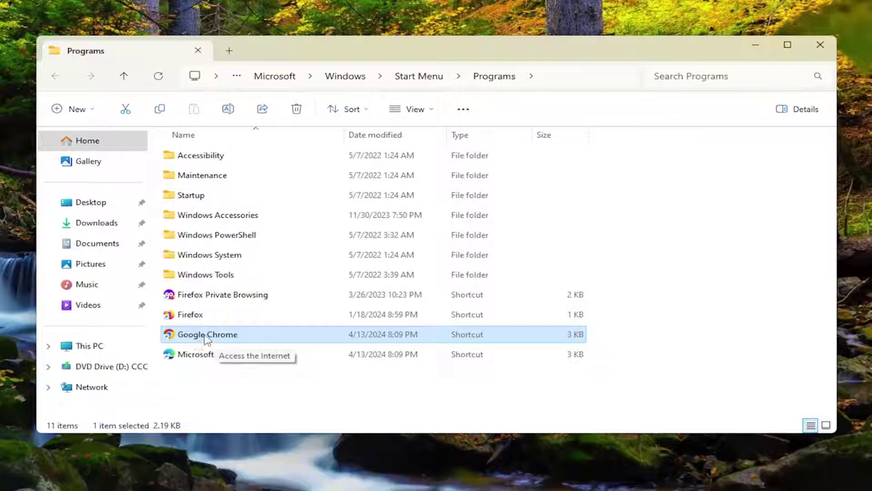
pyautogui.rightClick(193, 339)
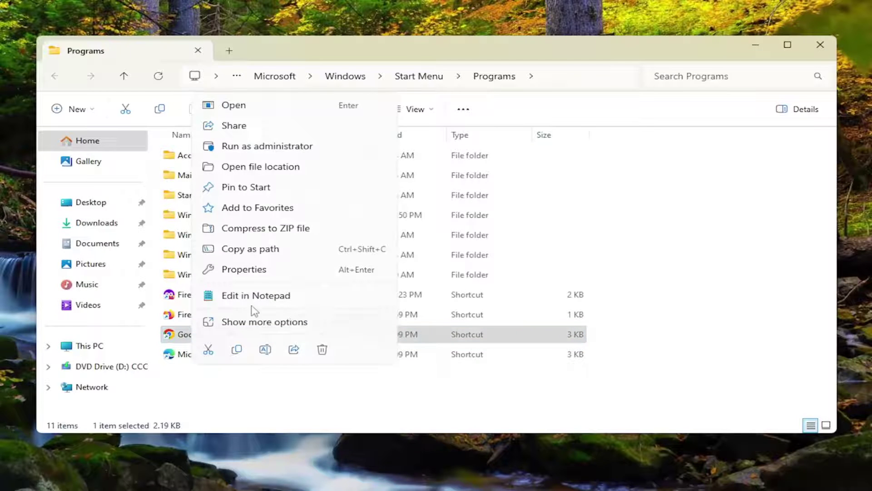
# In the Chrome shortcut's properties, enable compatibility mode for Windows 8
pyautogui.click(244, 270)
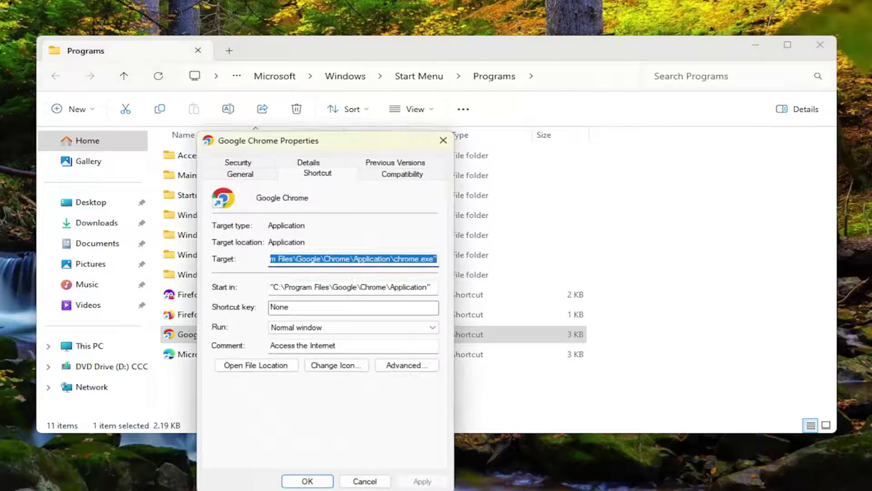
pyautogui.moveTo(341, 142); pyautogui.dragTo(399, 71)
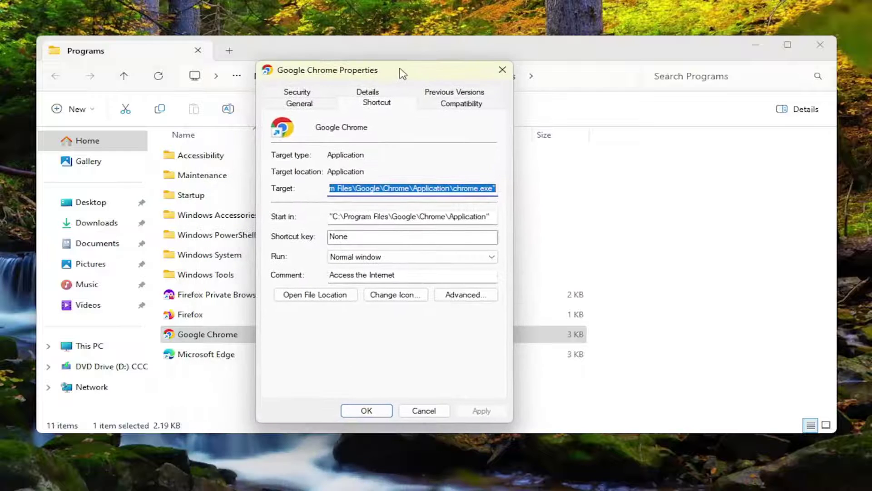
pyautogui.click(443, 105)
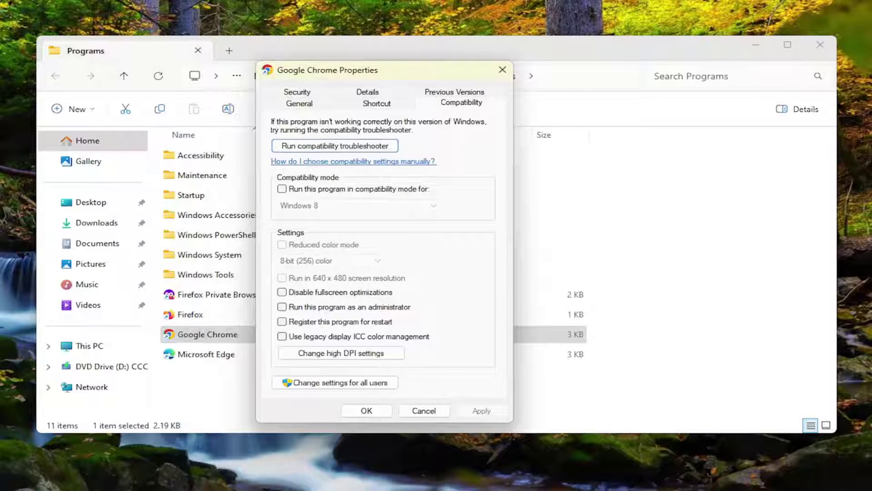
pyautogui.click(321, 192)
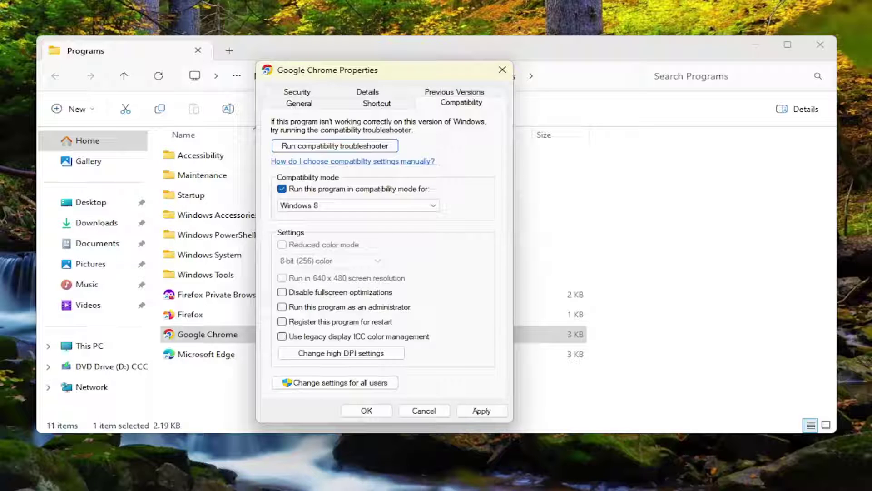
pyautogui.click(316, 207)
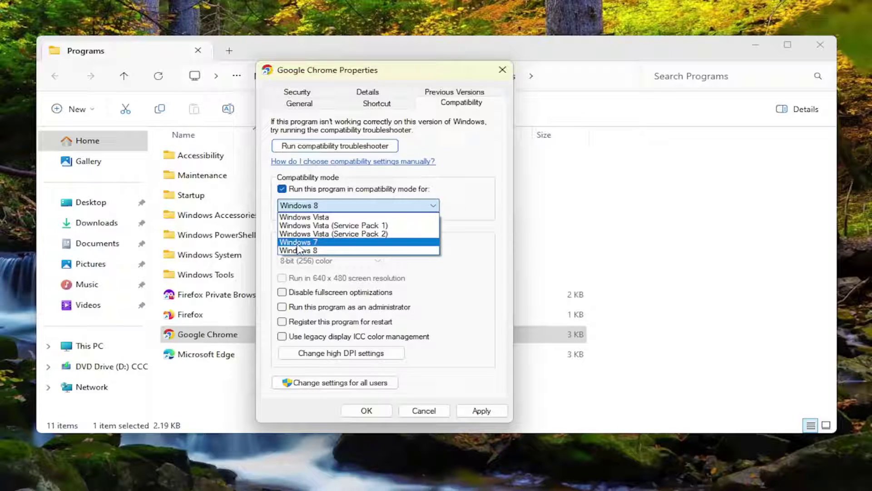
pyautogui.click(295, 251)
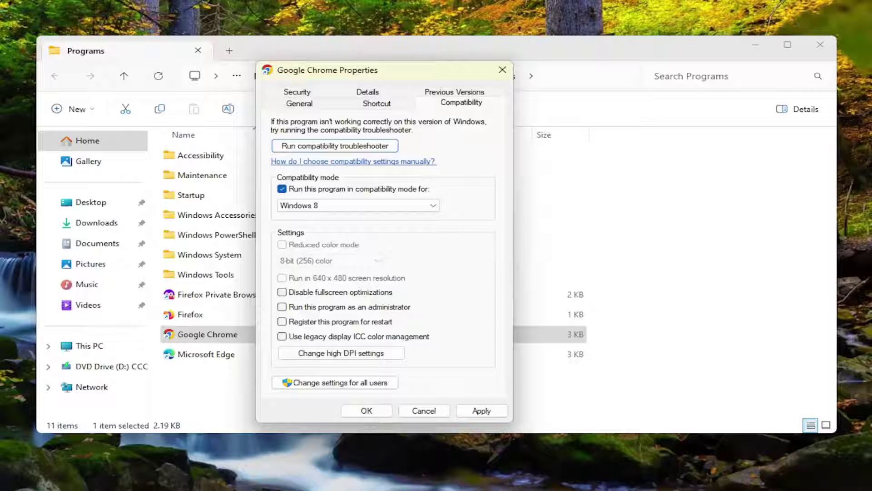
# Apply the compatibility setting, close the properties dialog, and close the Programs folder
pyautogui.click(481, 411)
pyautogui.click(366, 410)
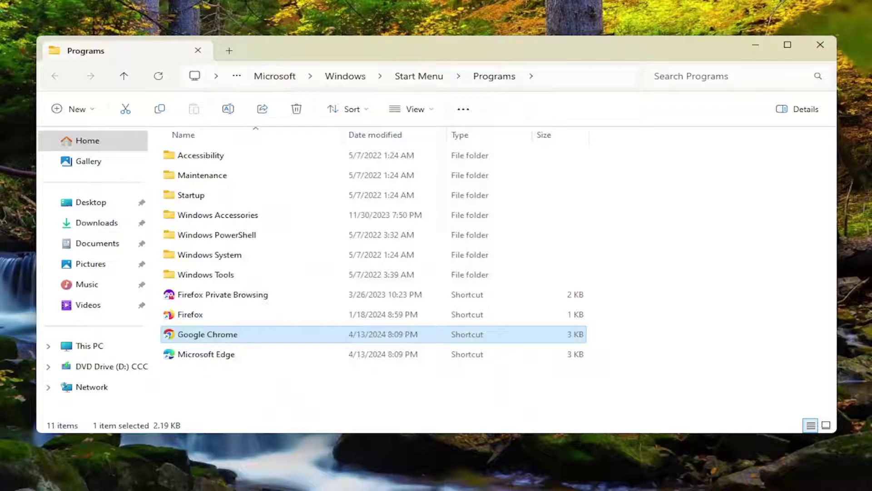
pyautogui.click(821, 44)
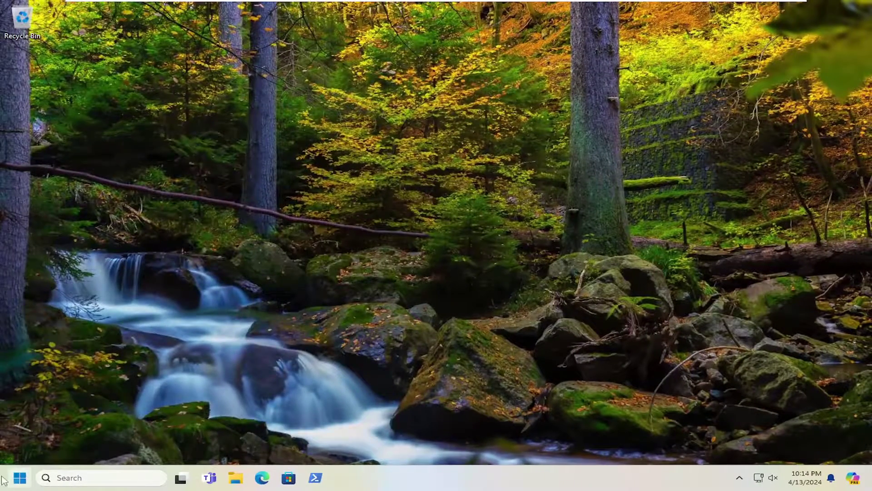
# Launch Command Prompt as administrator from a Start search for 'cmd', approving UAC
pyautogui.press('super')
pyautogui.write('cmd')
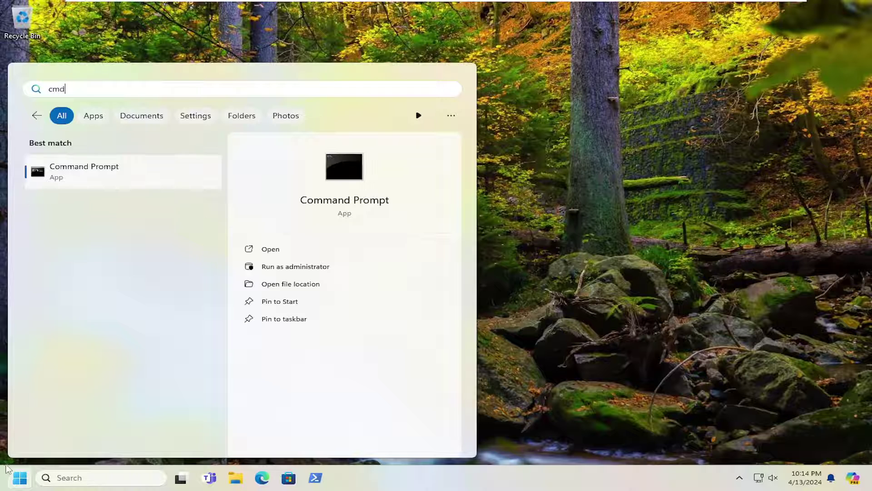
pyautogui.rightClick(71, 175)
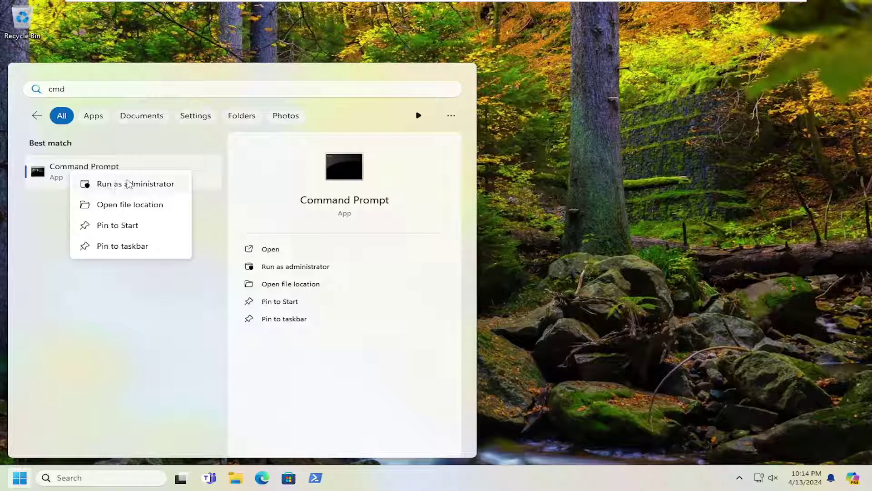
pyautogui.click(142, 183)
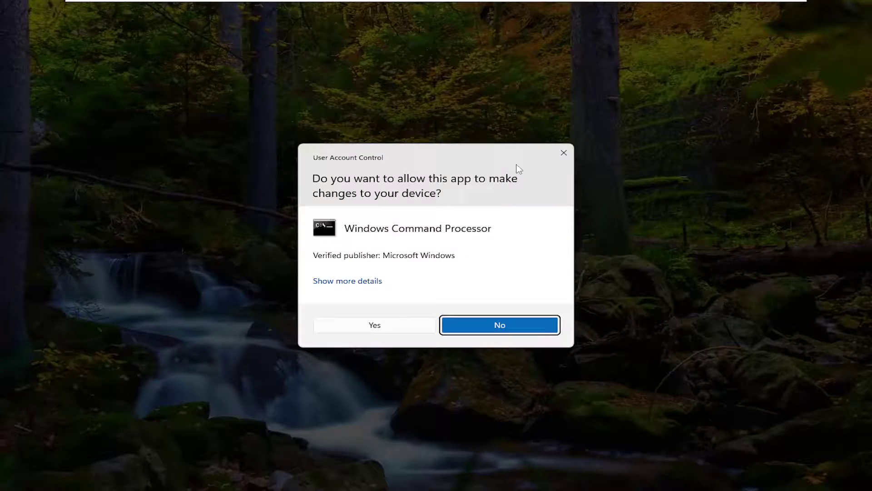
pyautogui.click(376, 329)
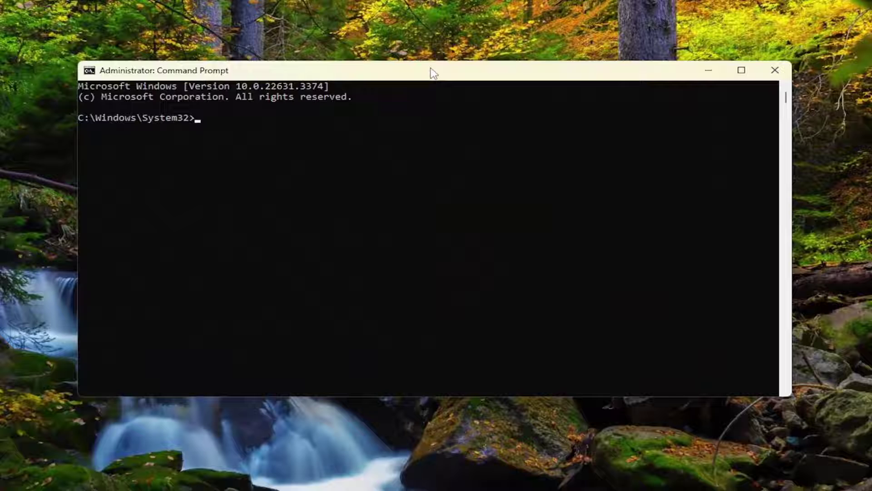
pyautogui.write('sf')
pyautogui.write('c /')
pyautogui.write('scannow')
# Run sfc /scannow and let verification reach 100% with no integrity violations
pyautogui.press('Return')
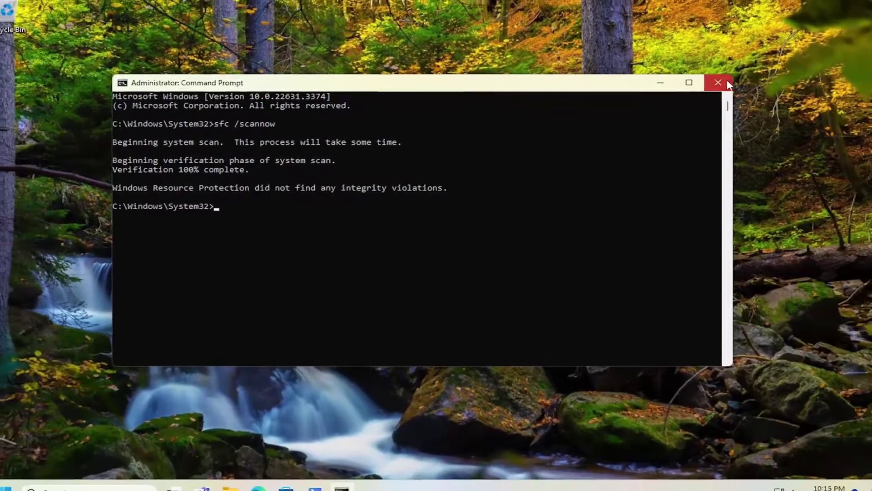
pyautogui.click(774, 70)
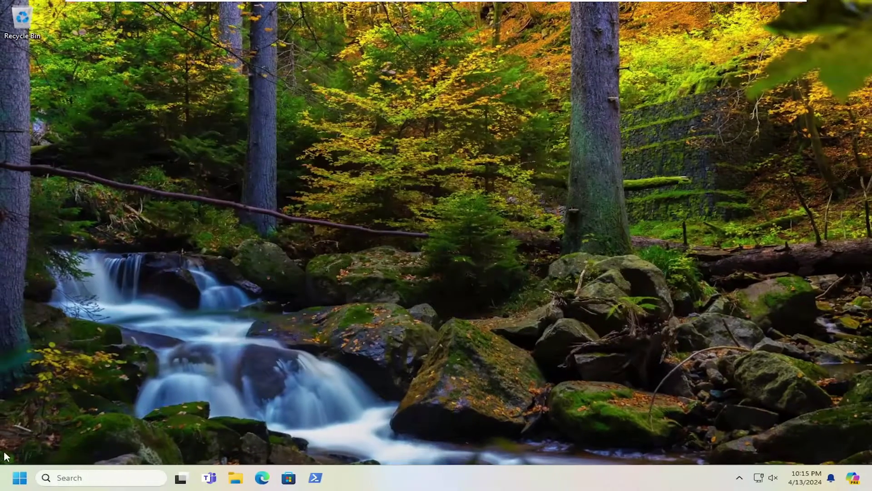